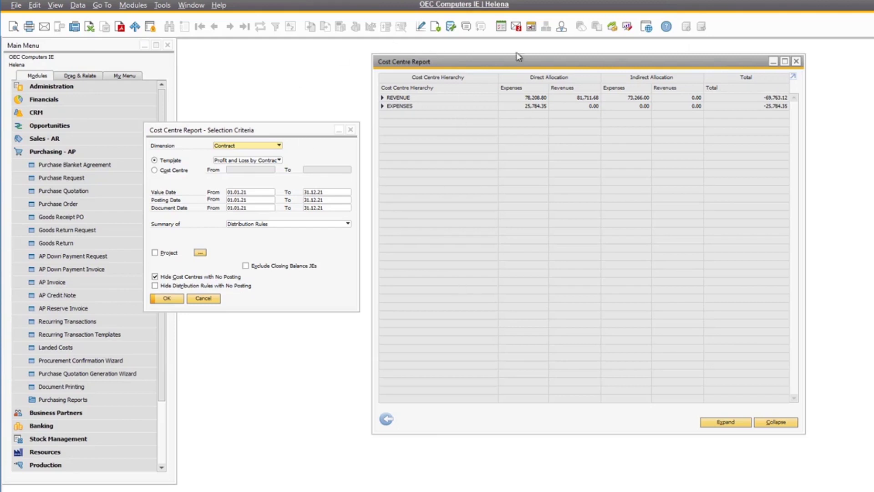
Expand every row of the currently displayed report tree.
click(725, 422)
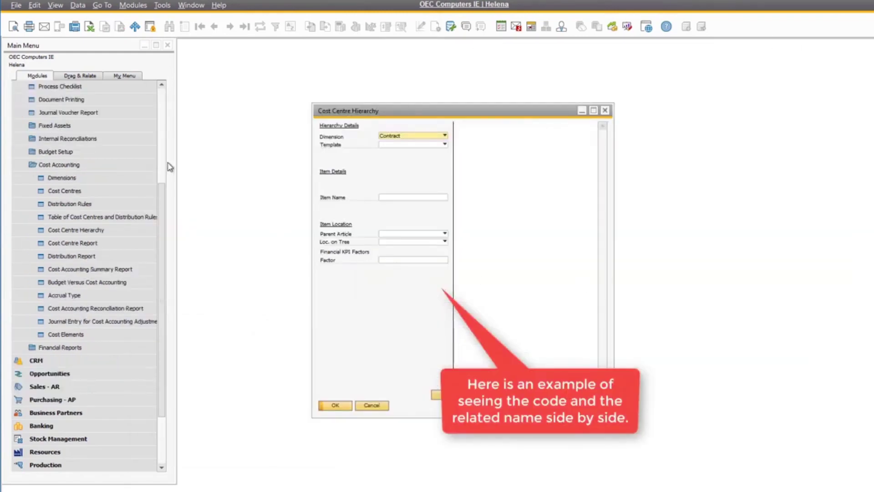
Review the cost centres table and open the existing Profit and Loss by Contract template for reference.
click(154, 221)
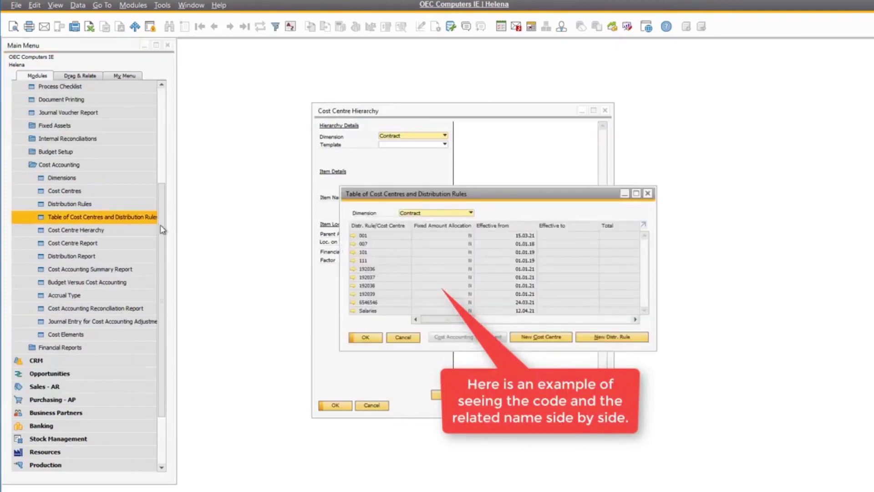
drag(163, 230, 175, 78)
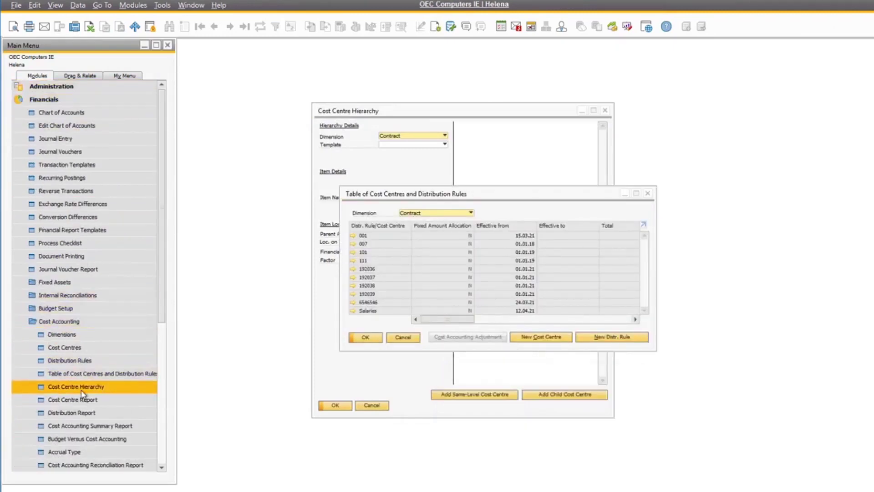
click(411, 337)
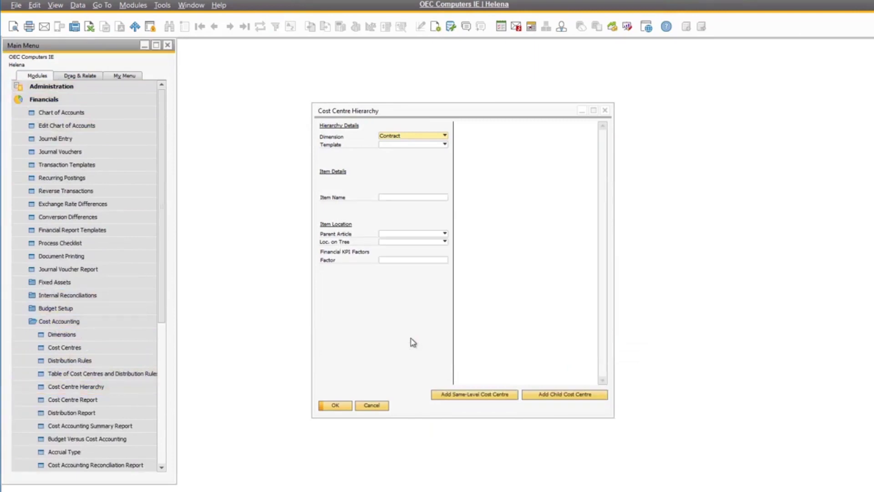
click(401, 198)
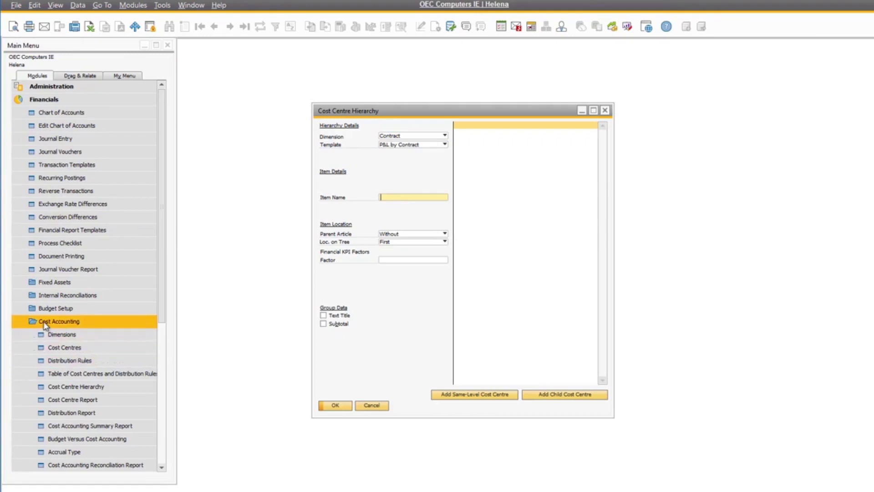
click(738, 133)
click(701, 154)
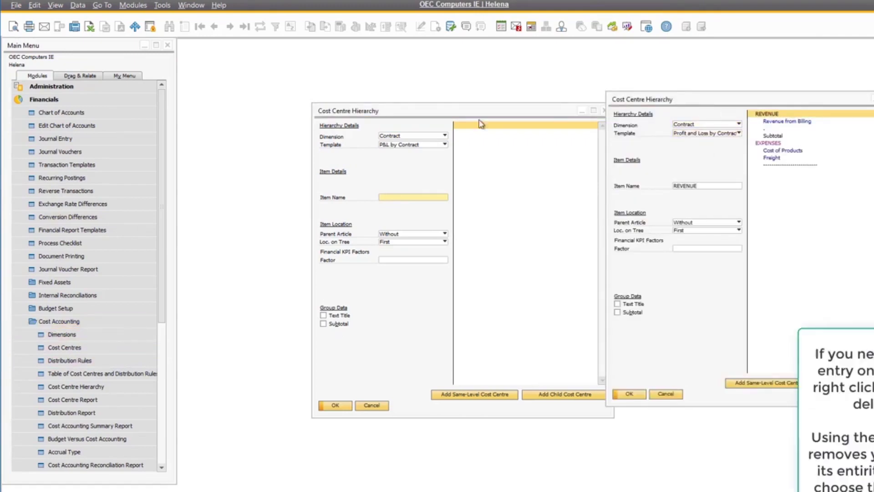
drag(447, 111, 330, 118)
Add REVENUE as the first top-level item of the new template.
click(277, 204)
text(REVENUE)
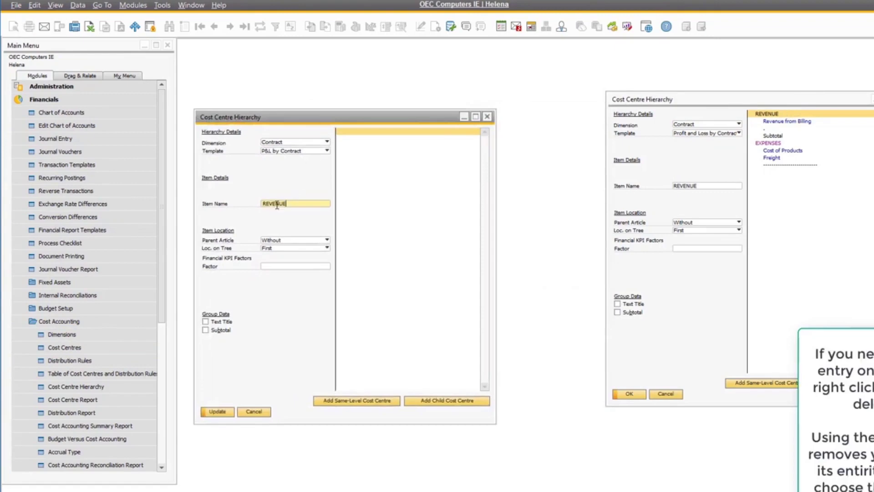
key(Tab)
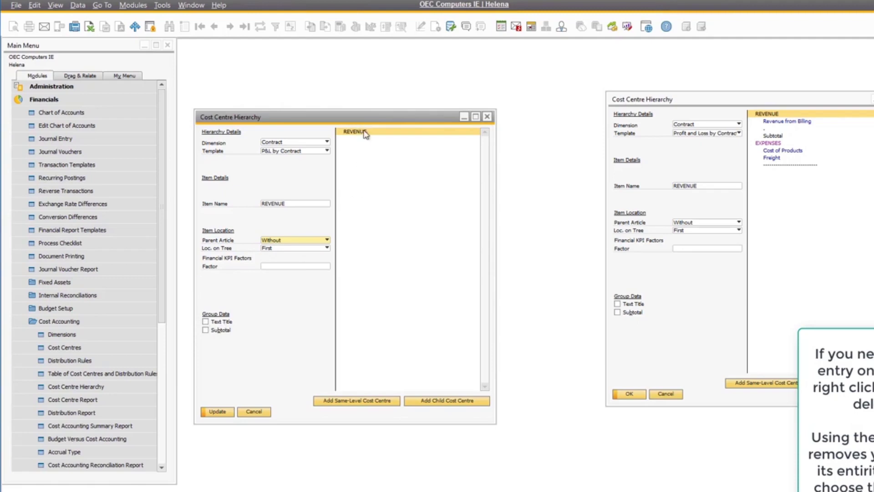
Make REVENUE a text title and give Subtotal the formula + Revenue from Billing.
click(205, 321)
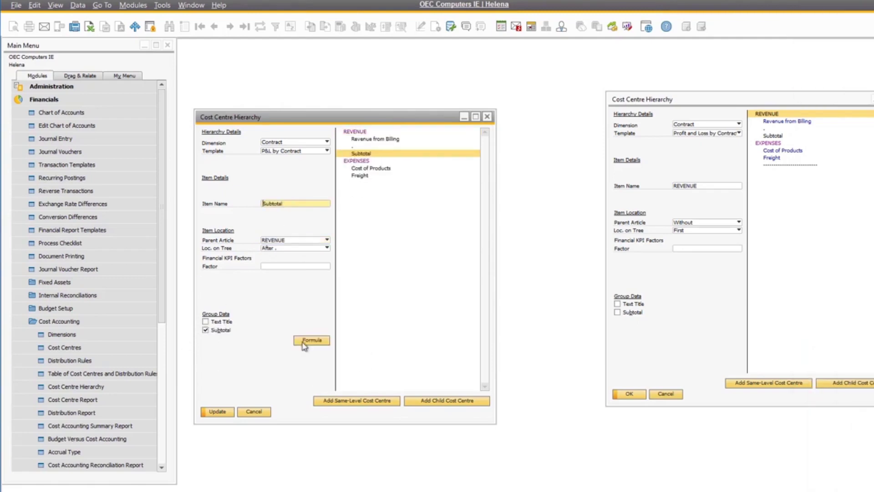
click(304, 342)
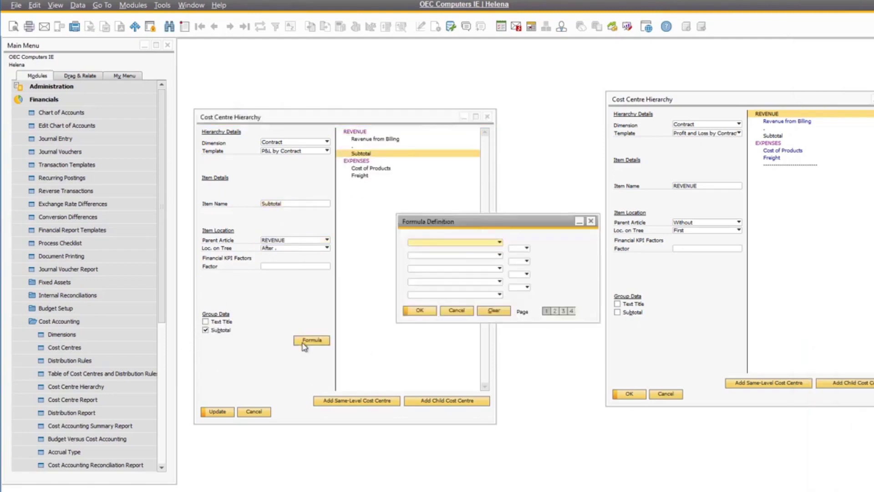
click(500, 242)
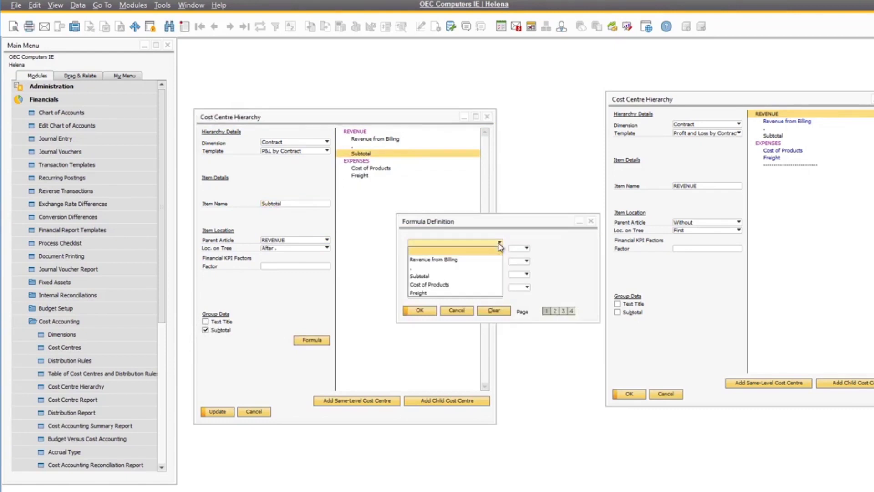
click(433, 260)
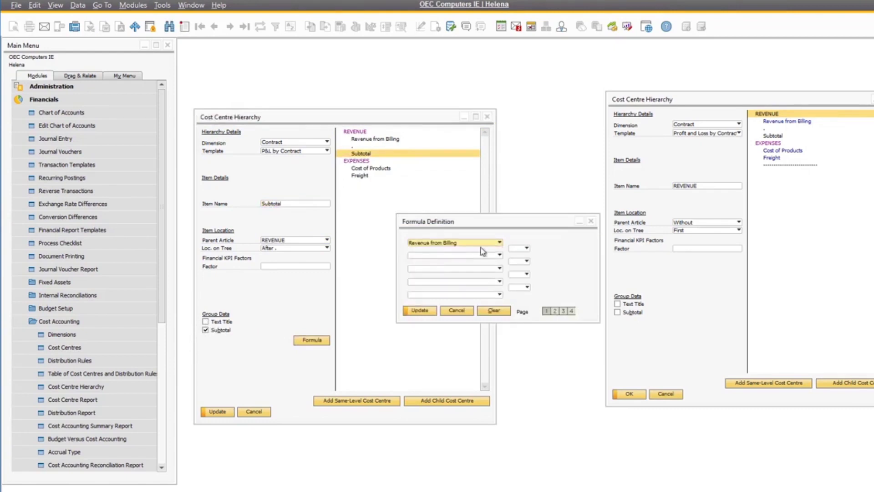
click(499, 255)
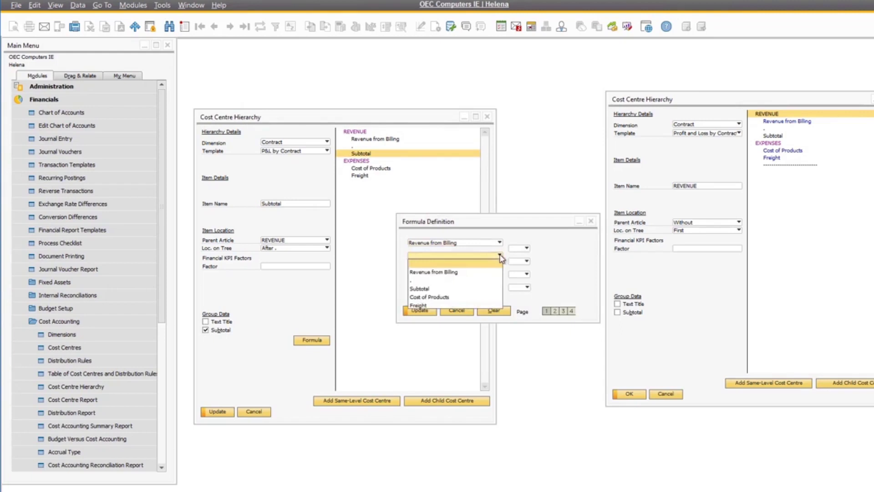
click(453, 281)
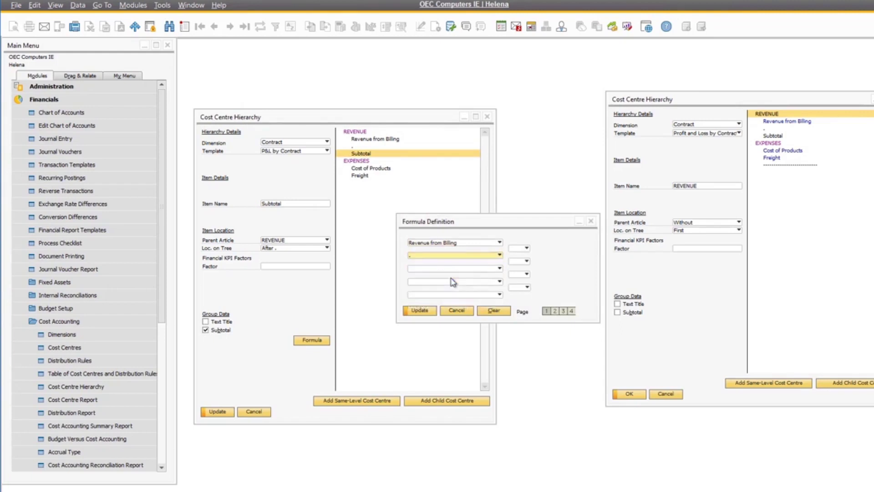
click(527, 248)
click(518, 259)
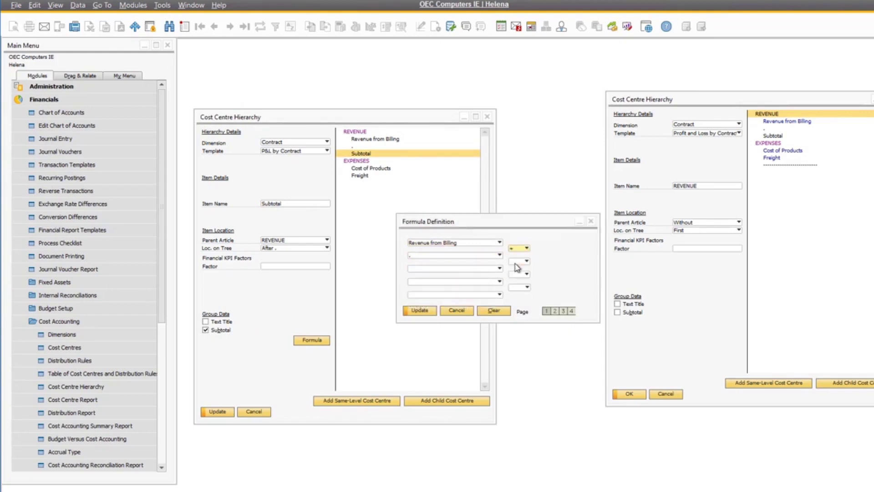
click(419, 311)
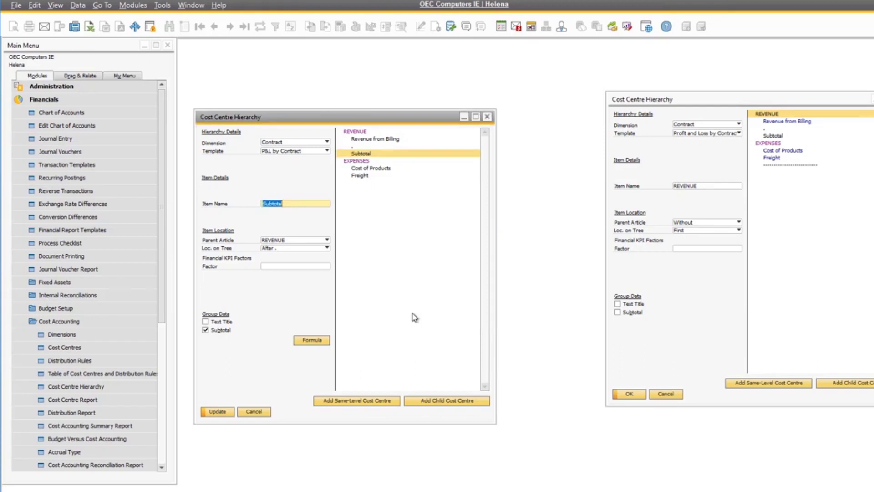
Insert a new same-level line after Freight under EXPENSES.
click(377, 168)
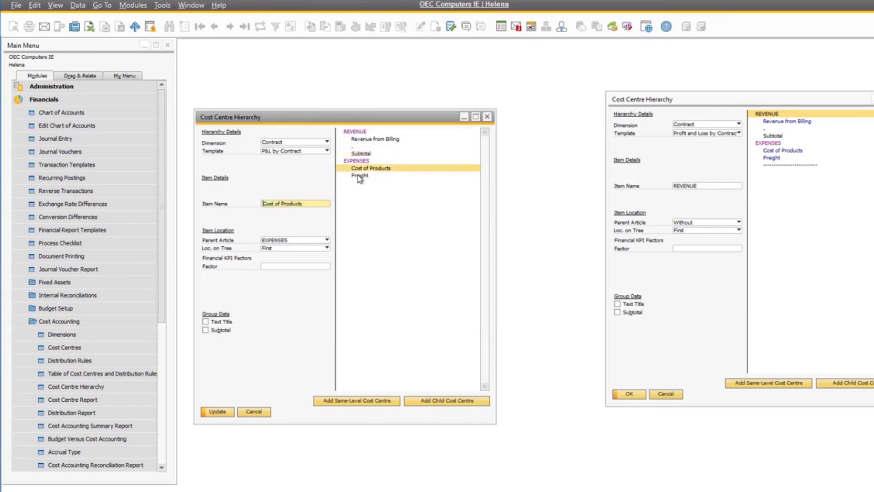
click(359, 176)
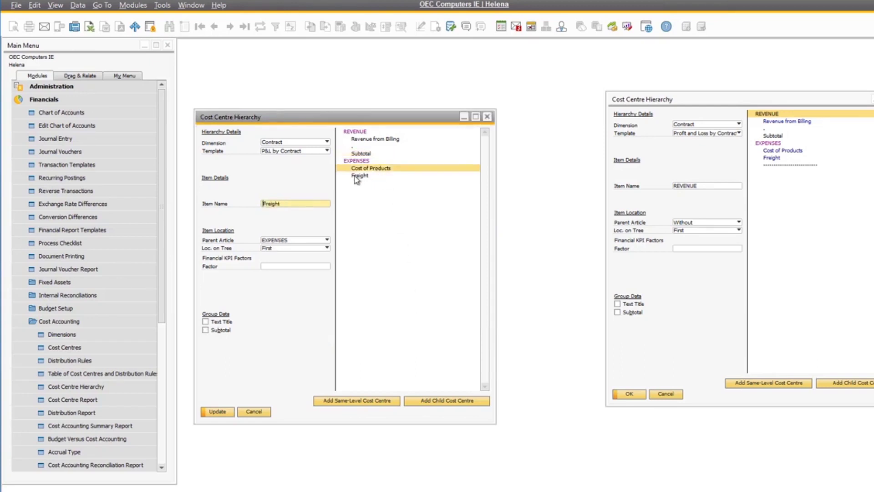
click(364, 402)
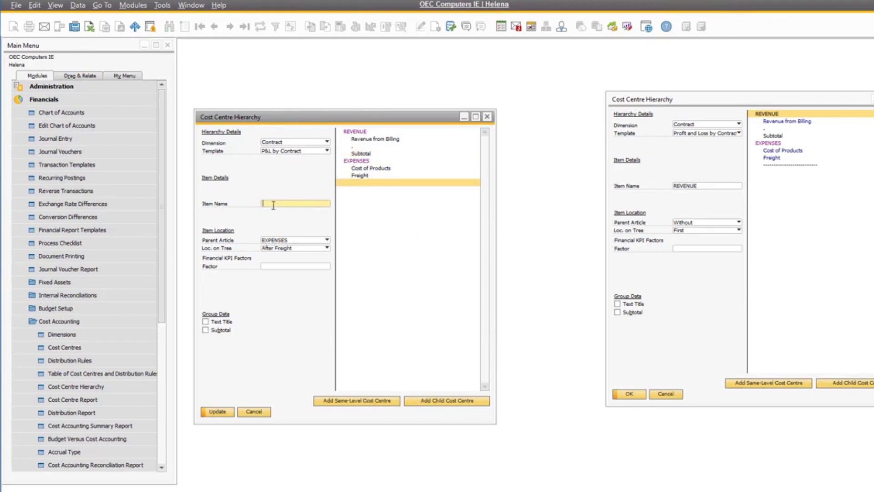
Name the new line S and assign cost centre 192036 to Revenue from Billing.
text(S)
key(Tab)
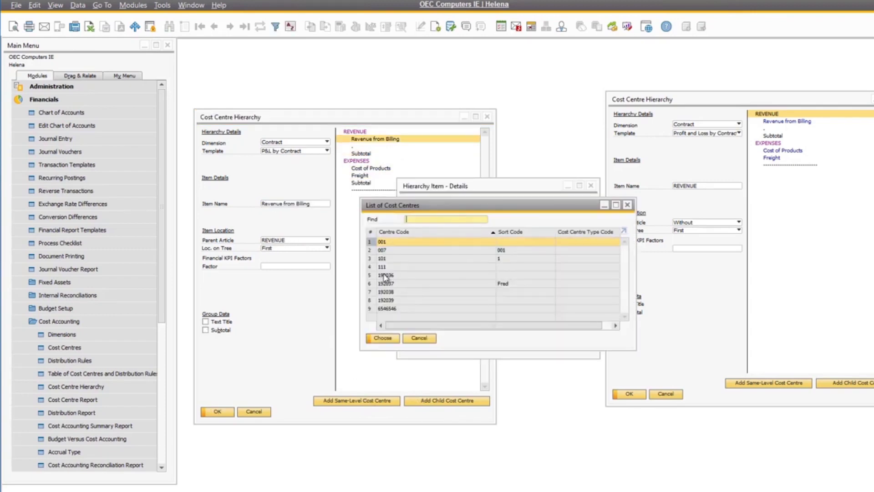
double_click(384, 276)
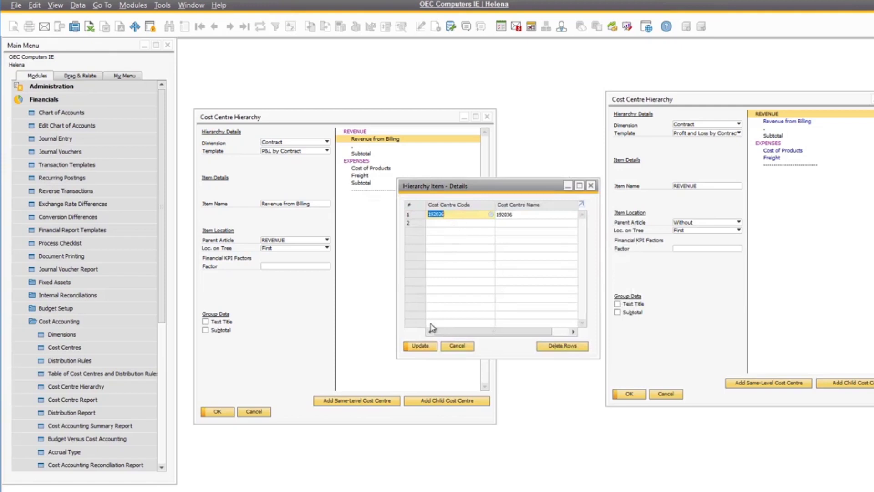
click(419, 346)
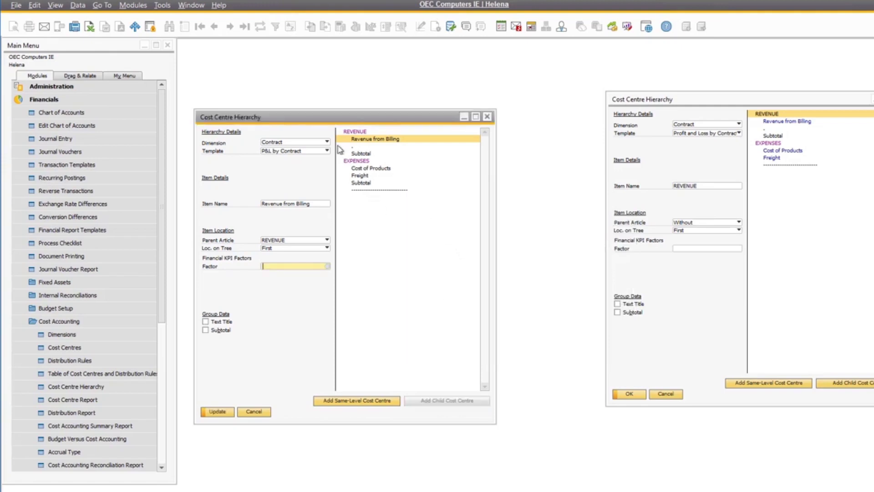
Add cost centres 192037, 192038 and 192039 to Revenue from Billing and save.
click(361, 144)
double_click(361, 144)
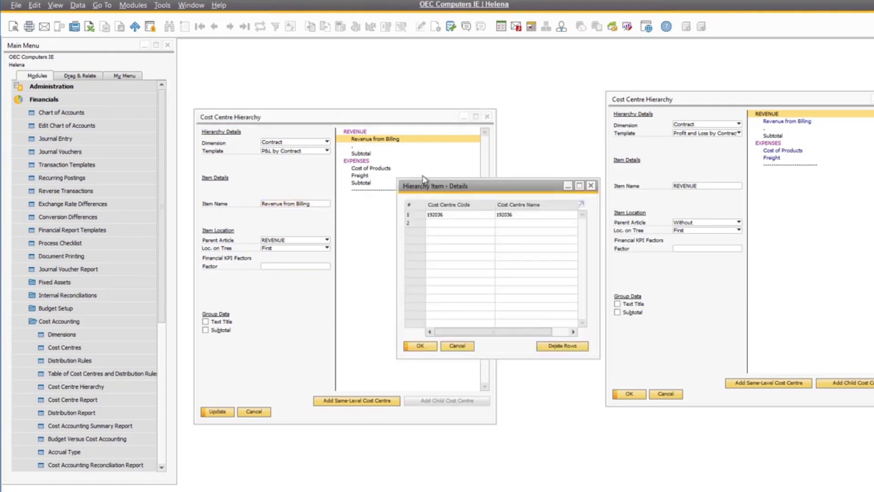
click(435, 224)
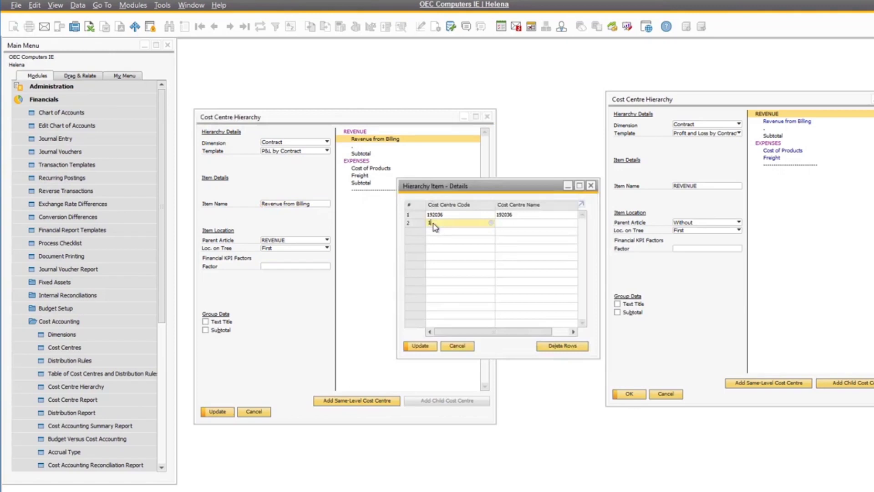
key(Tab)
double_click(382, 261)
click(436, 232)
key(Tab)
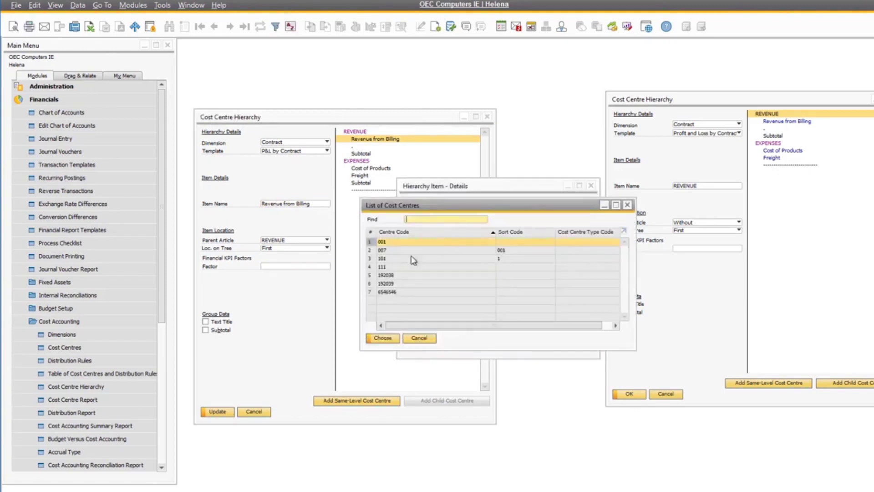
double_click(381, 275)
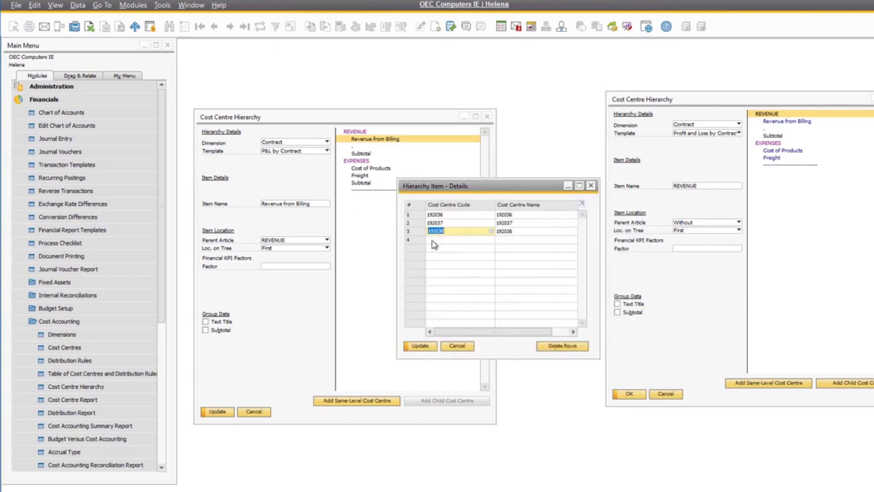
click(432, 240)
key(Tab)
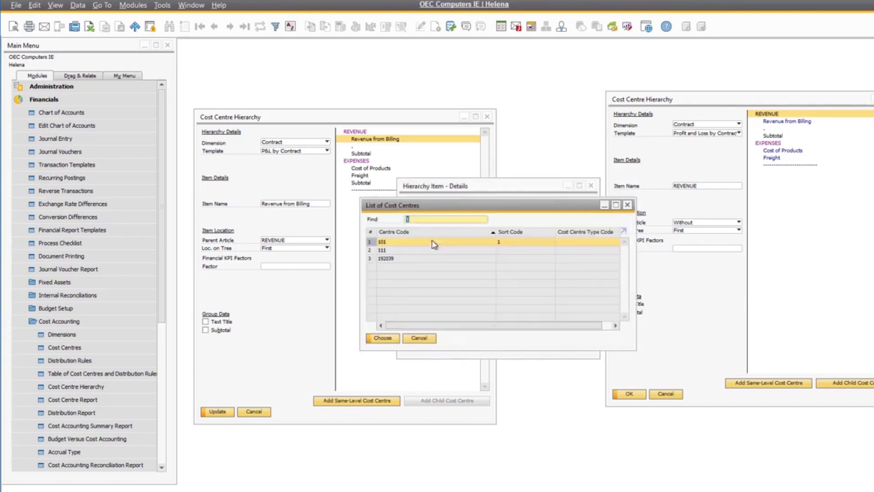
double_click(386, 263)
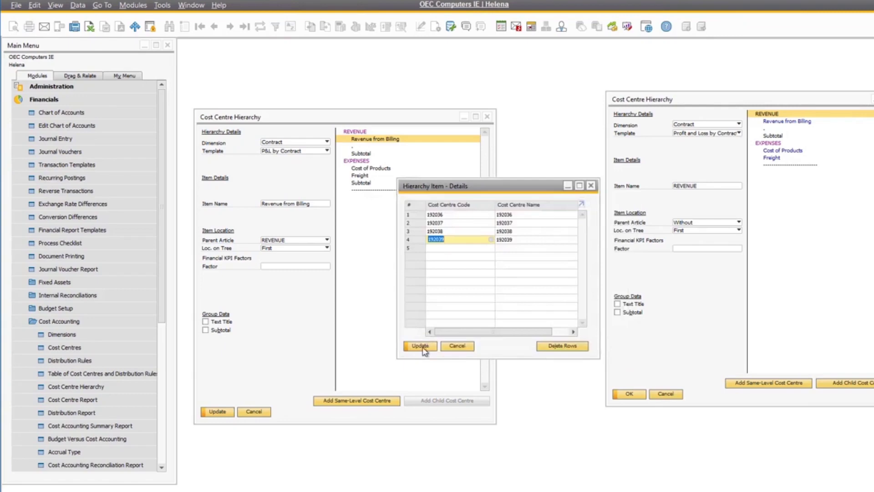
click(420, 346)
Assign cost centres 101 and 111 to Cost of Products.
click(368, 168)
click(444, 216)
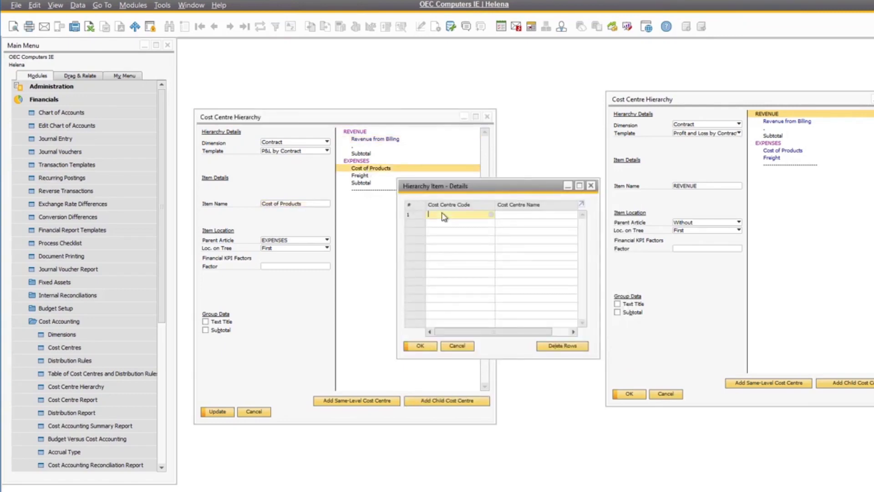
key(Tab)
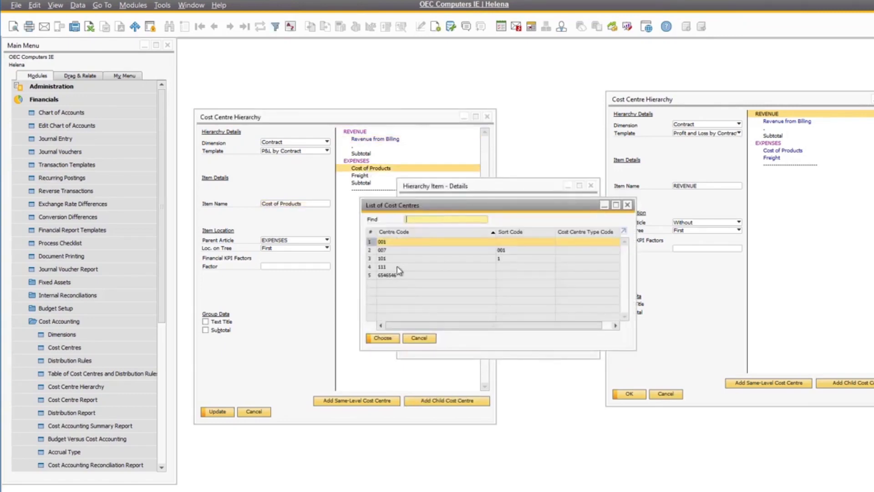
click(383, 259)
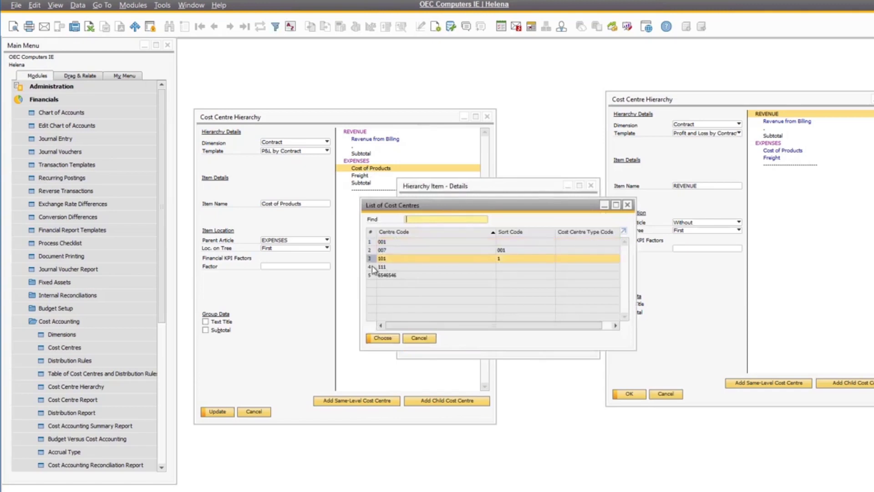
shift+click(372, 267)
click(382, 338)
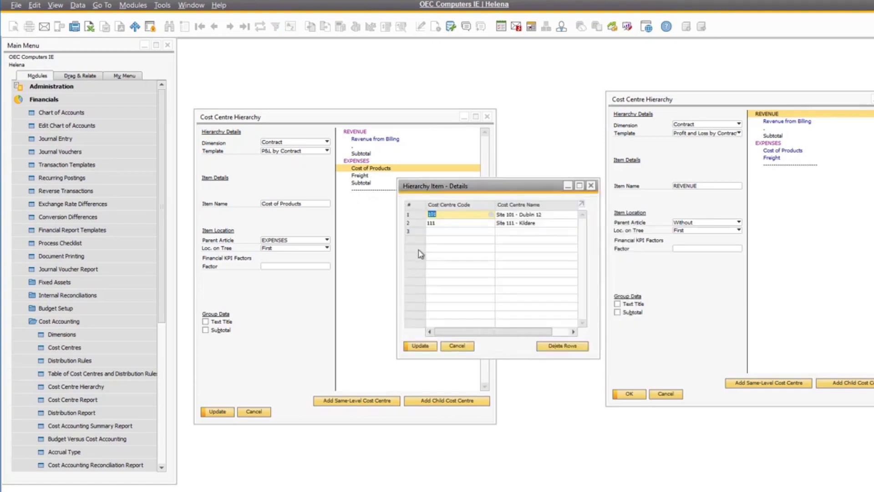
click(418, 345)
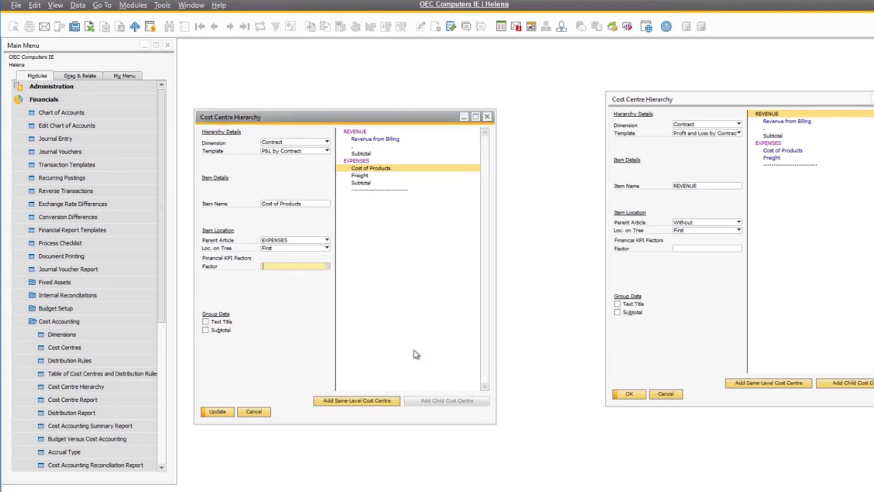
Assign cost centre 6546546 to Freight.
click(358, 175)
double_click(355, 177)
click(385, 259)
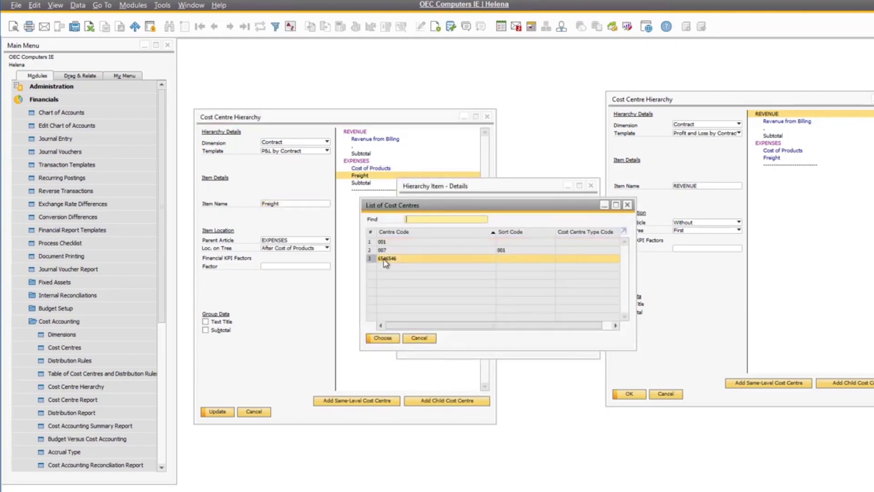
double_click(386, 262)
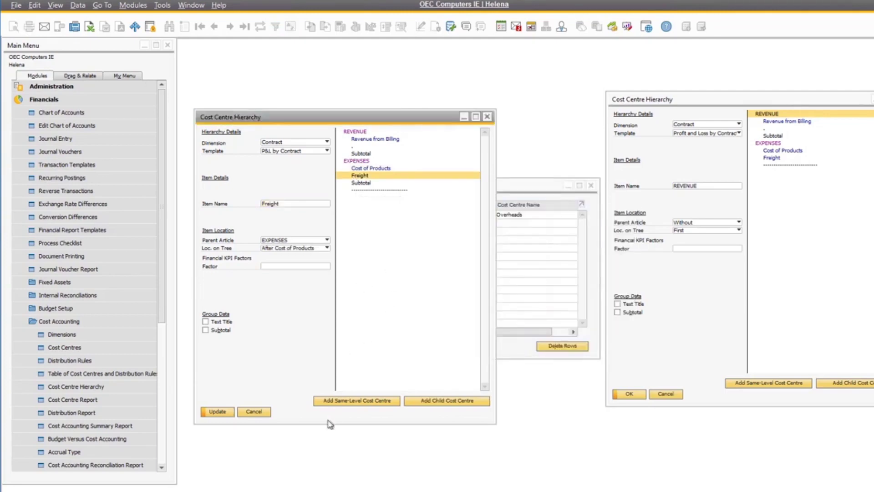
click(217, 411)
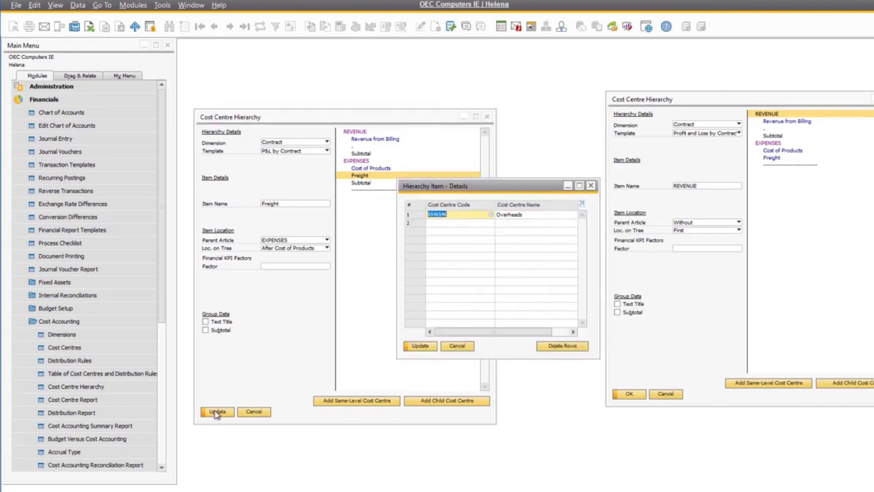
click(424, 349)
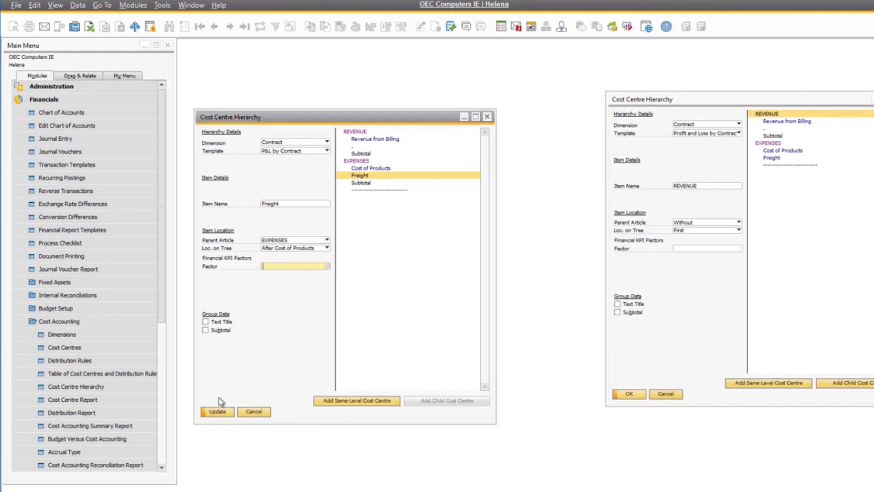
Save the hierarchy template and open the Cost Centre Report selection criteria.
click(218, 411)
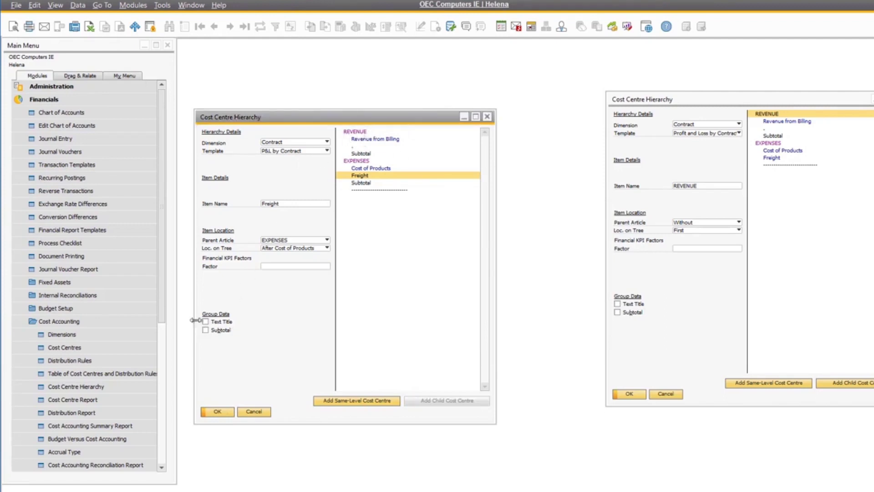
click(68, 402)
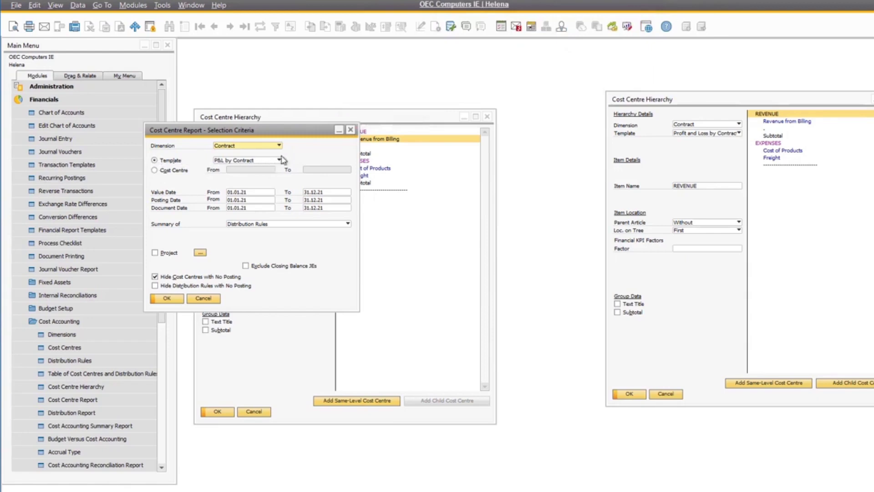
Run the report and expand all lines: REVENUE subtotal -69,763.12, EXPENSES -26,153.35.
click(166, 299)
click(726, 423)
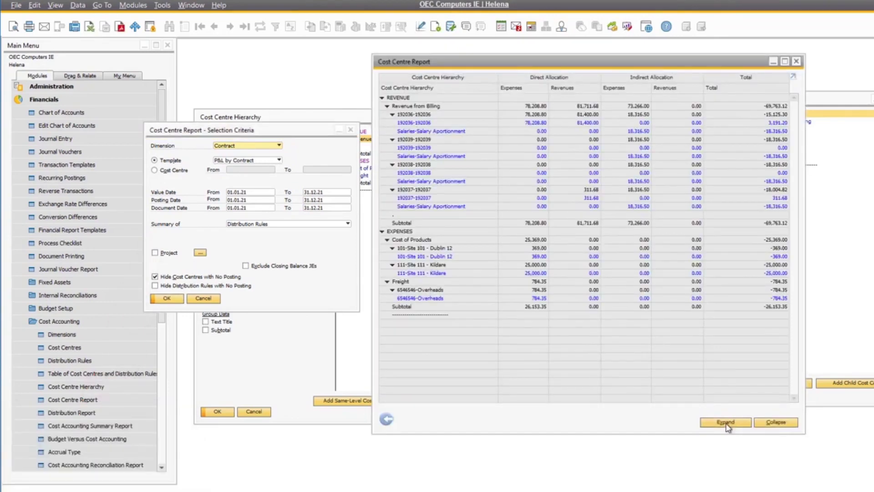